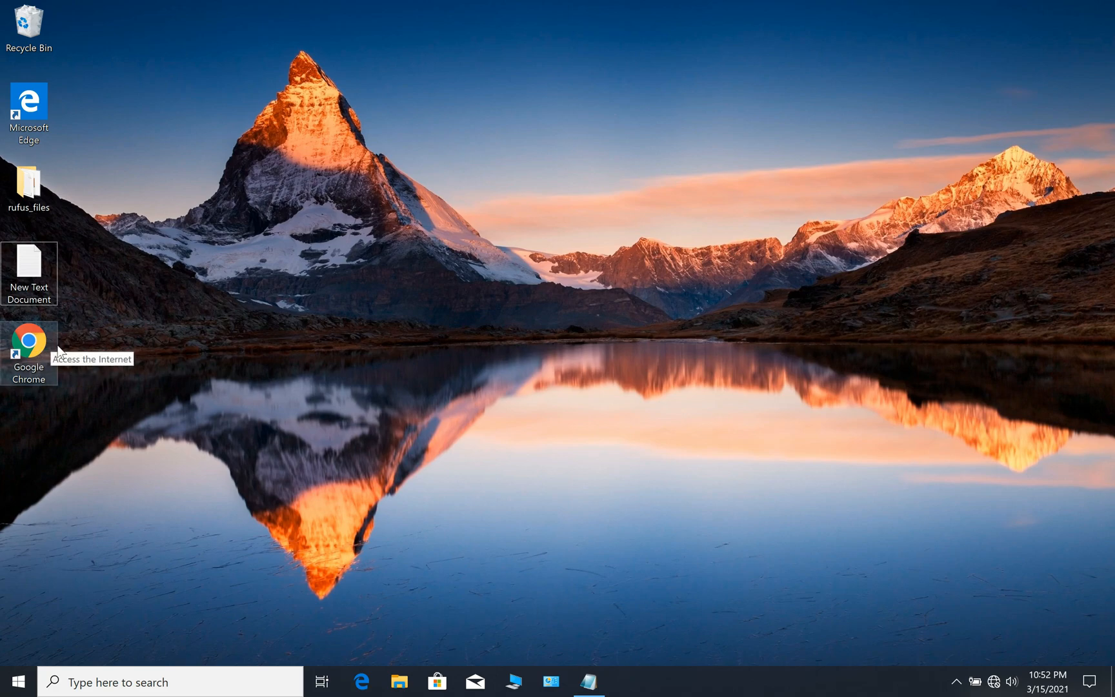
# Step: Confirm the network tray shows no internet, then launch Google Chrome from the desktop
pyautogui.click(993, 682)
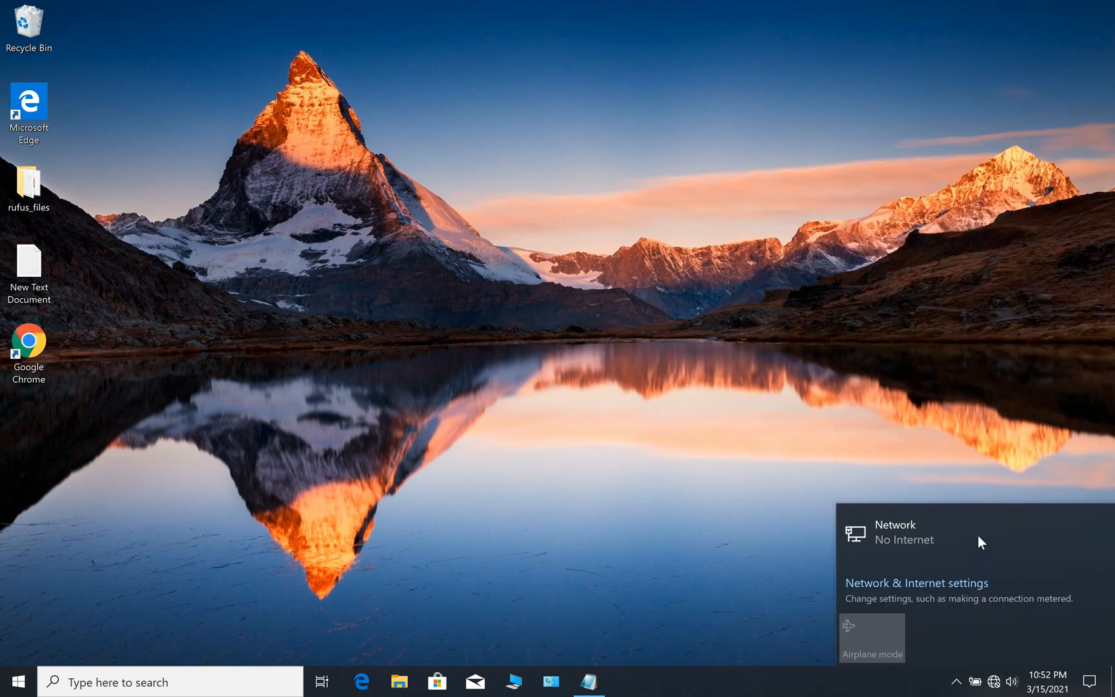
pyautogui.click(900, 418)
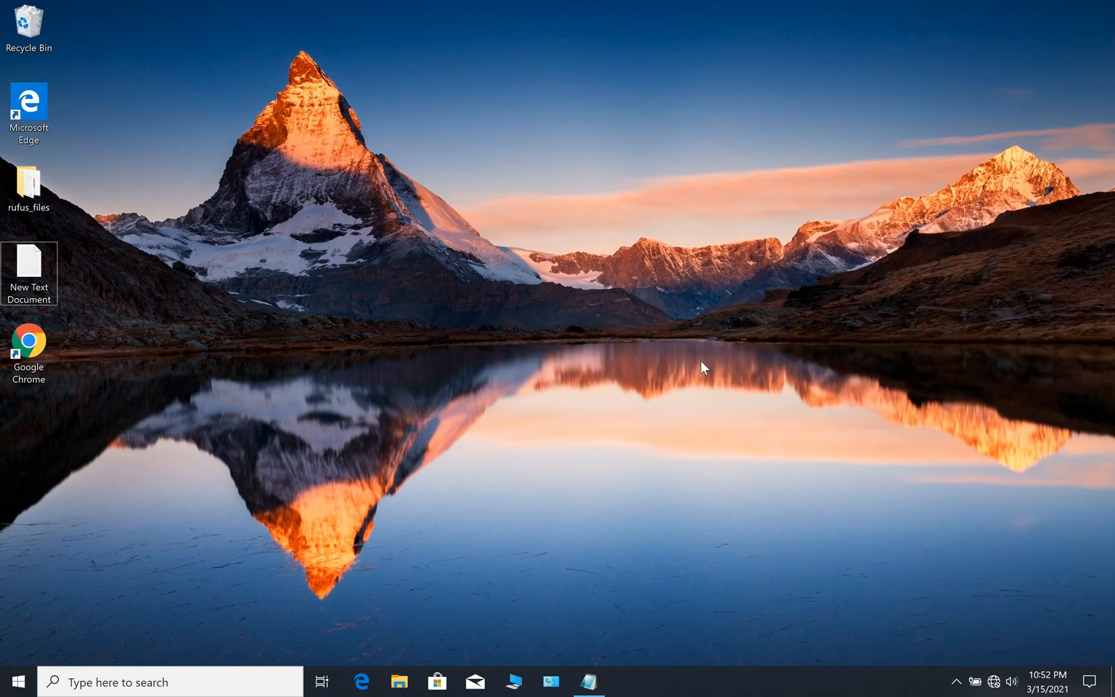
pyautogui.doubleClick(39, 340)
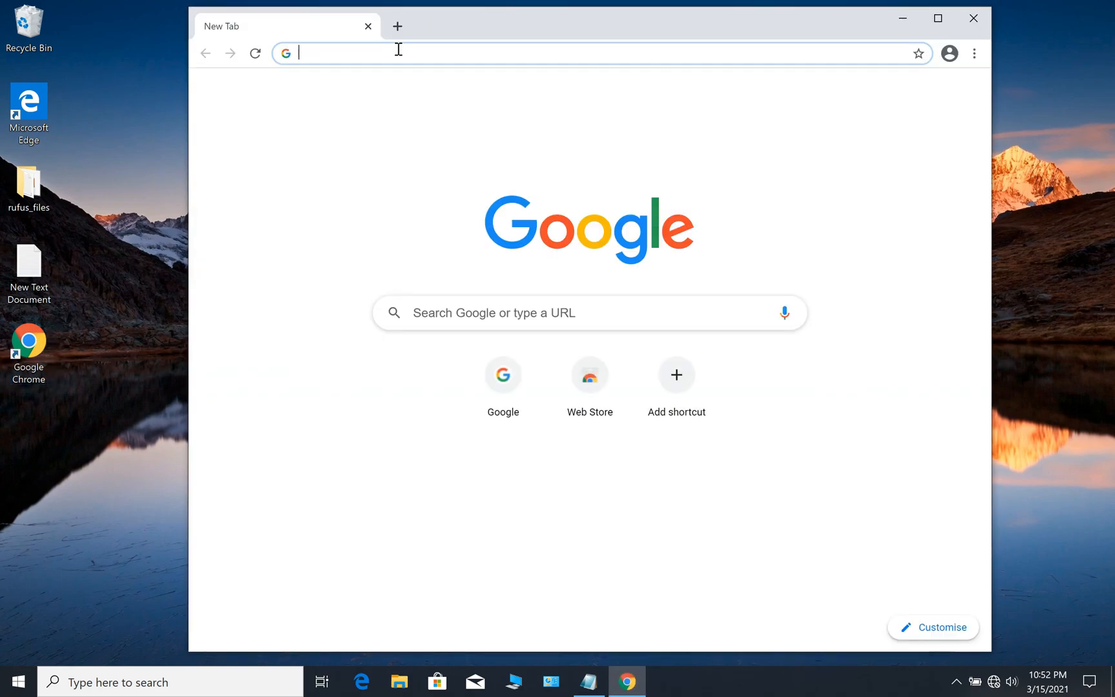
# Step: Load the data:text/html contenteditable URL and write "we use google chrome as note" on the page
pyautogui.rightClick(399, 52)
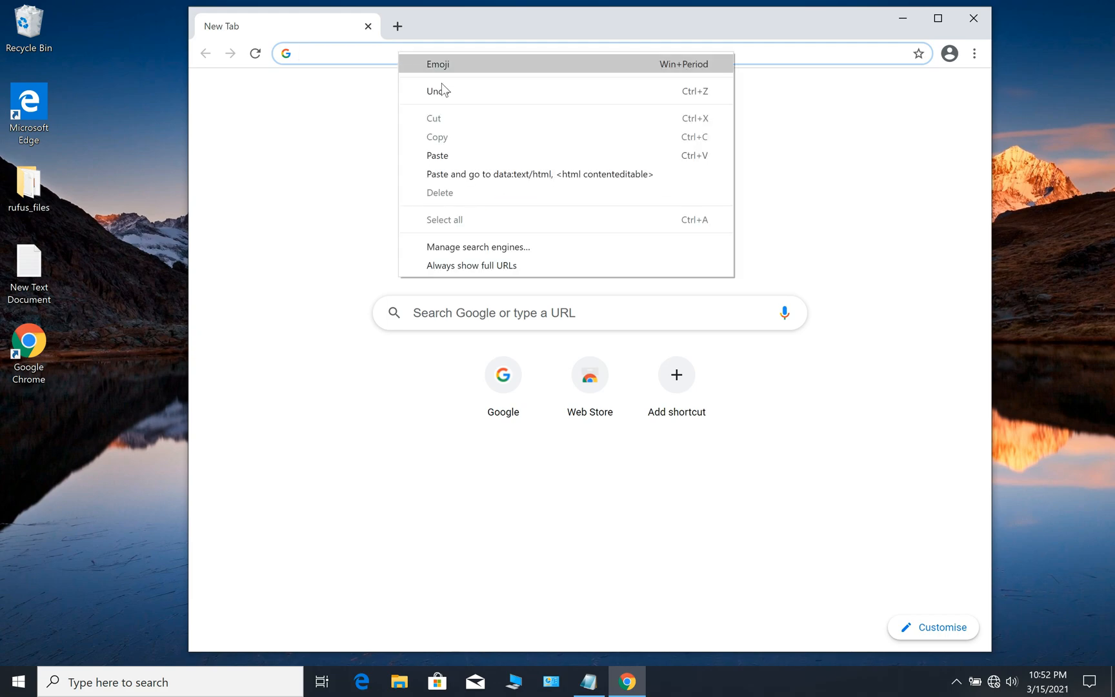
pyautogui.click(453, 154)
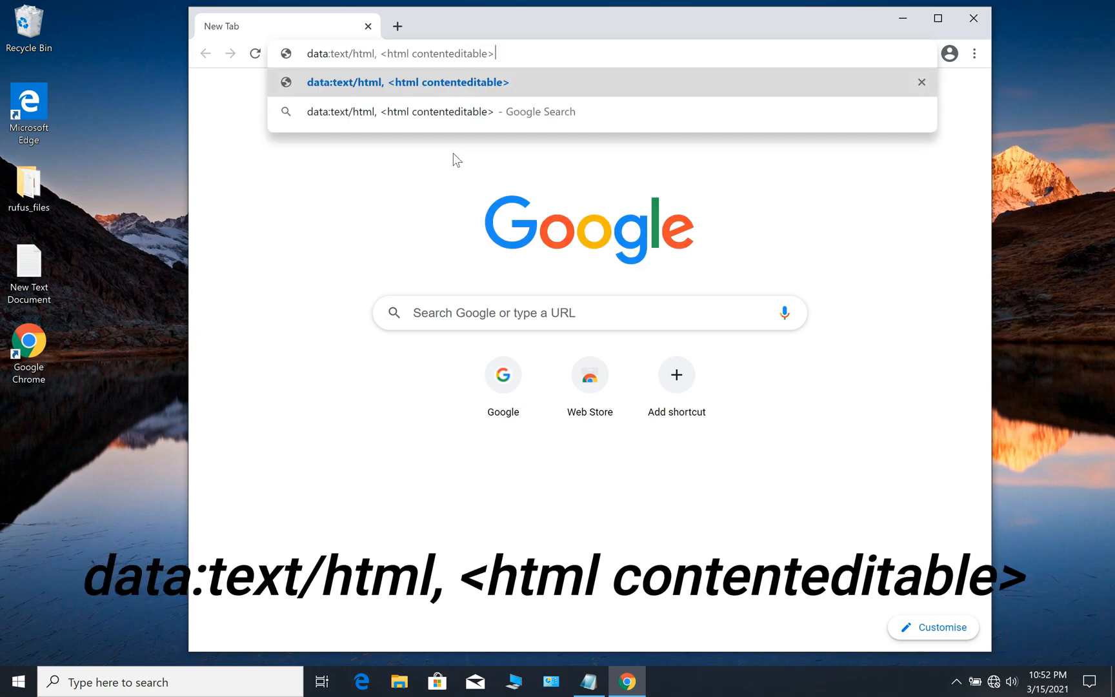
pyautogui.press('Return')
pyautogui.click(382, 165)
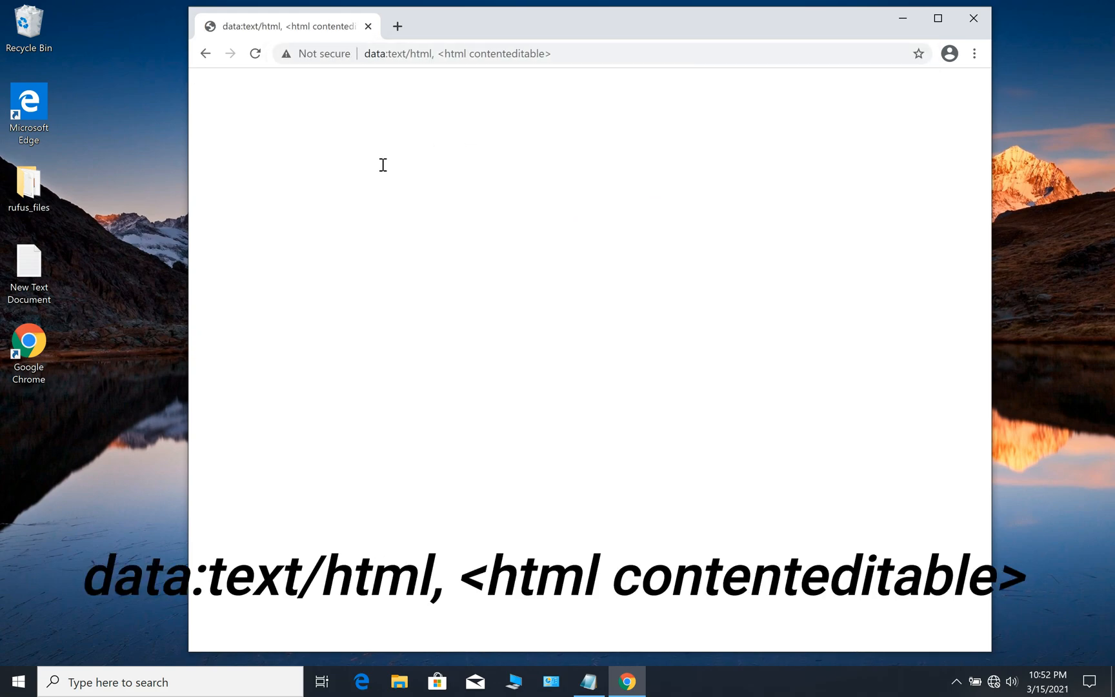
pyautogui.write('this')
pyautogui.press('BackSpace')
pyautogui.press('BackSpace')
pyautogui.press('BackSpace')
pyautogui.press('BackSpace')
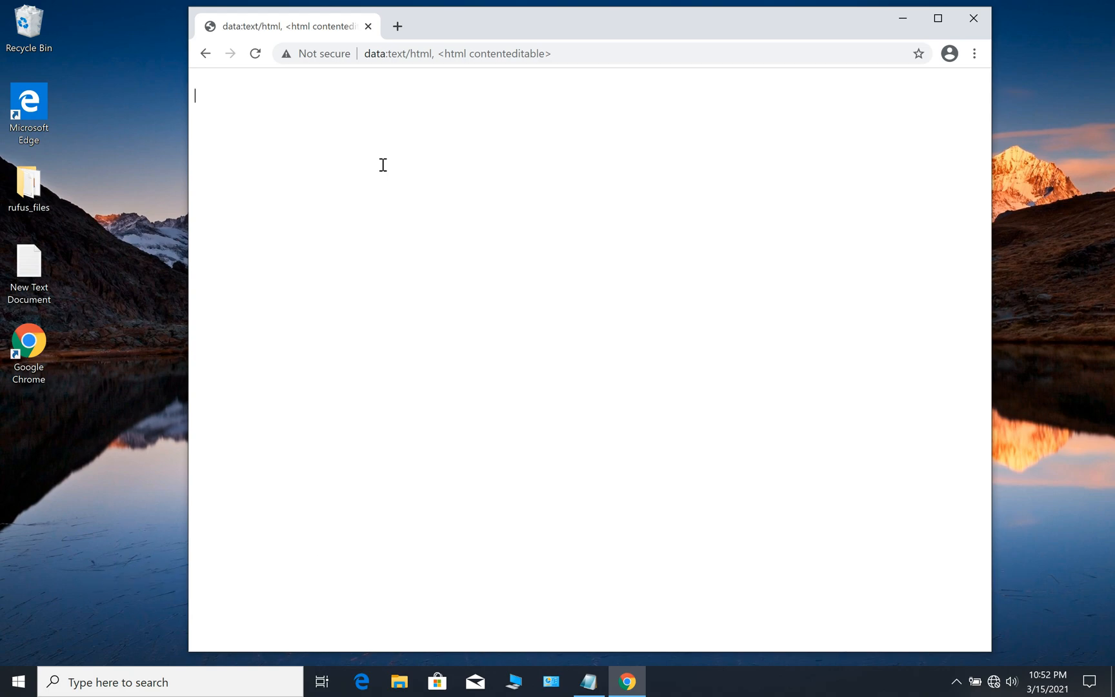
pyautogui.press('Return')
pyautogui.press('Return')
pyautogui.press('Return')
pyautogui.press('Return')
pyautogui.write('we u')
pyautogui.write('se g')
pyautogui.write('oogle chr')
pyautogui.write('ome a')
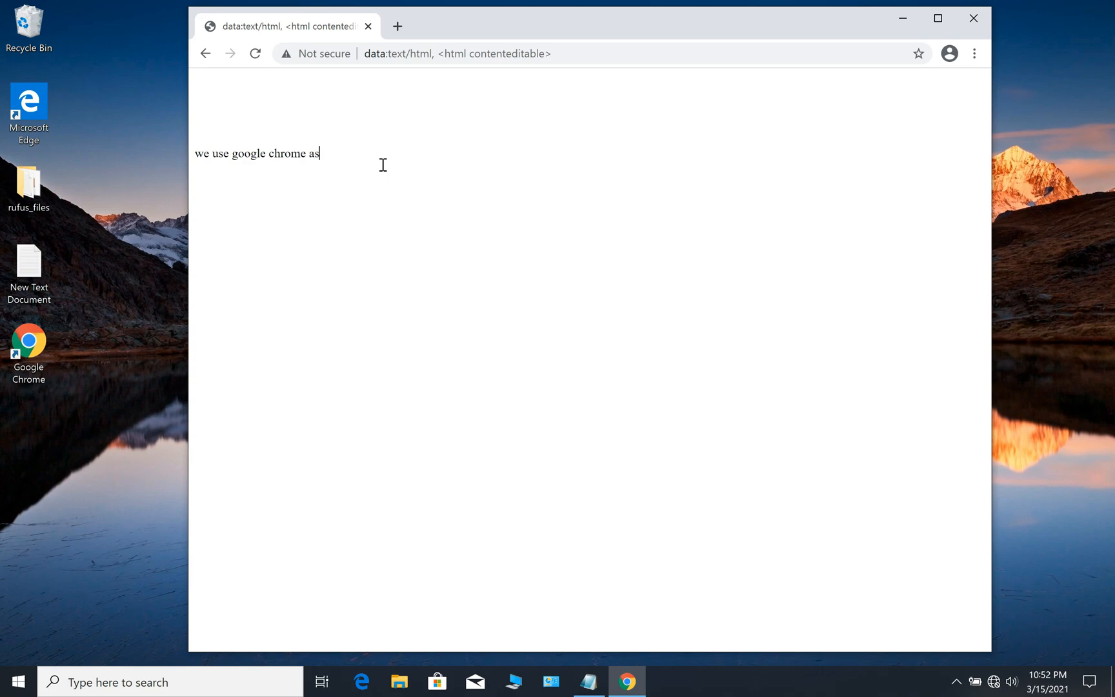
pyautogui.write('s ')
pyautogui.write('note')
# Step: Close the notepad tab for a fresh one and recheck that the network still shows no internet
pyautogui.click(397, 26)
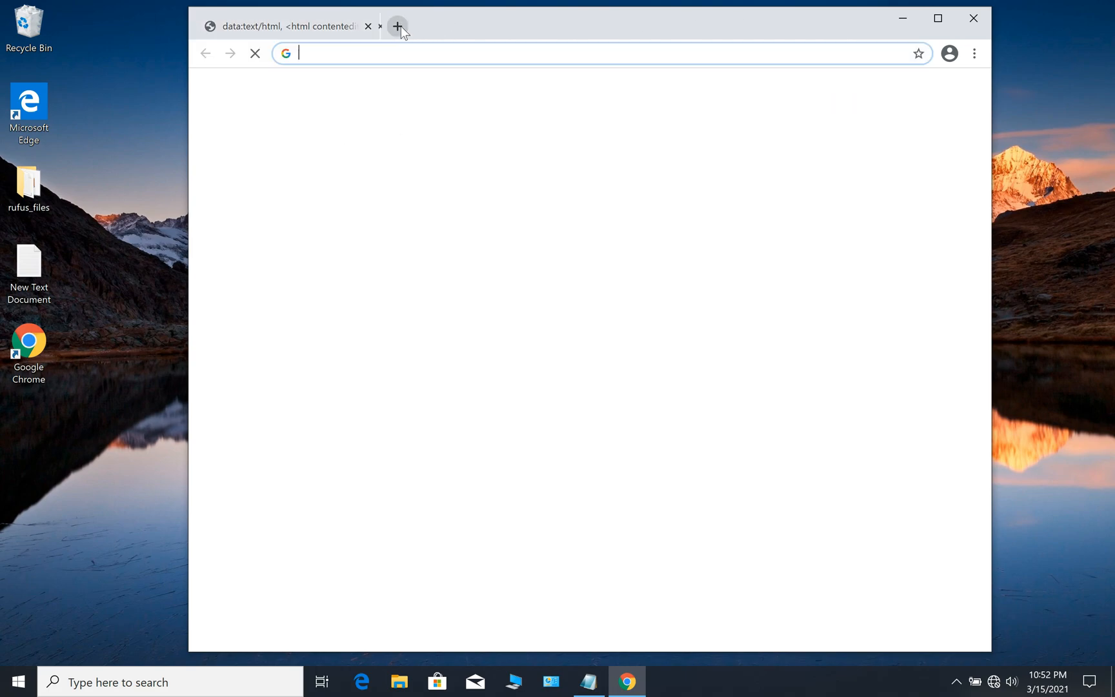
pyautogui.click(368, 26)
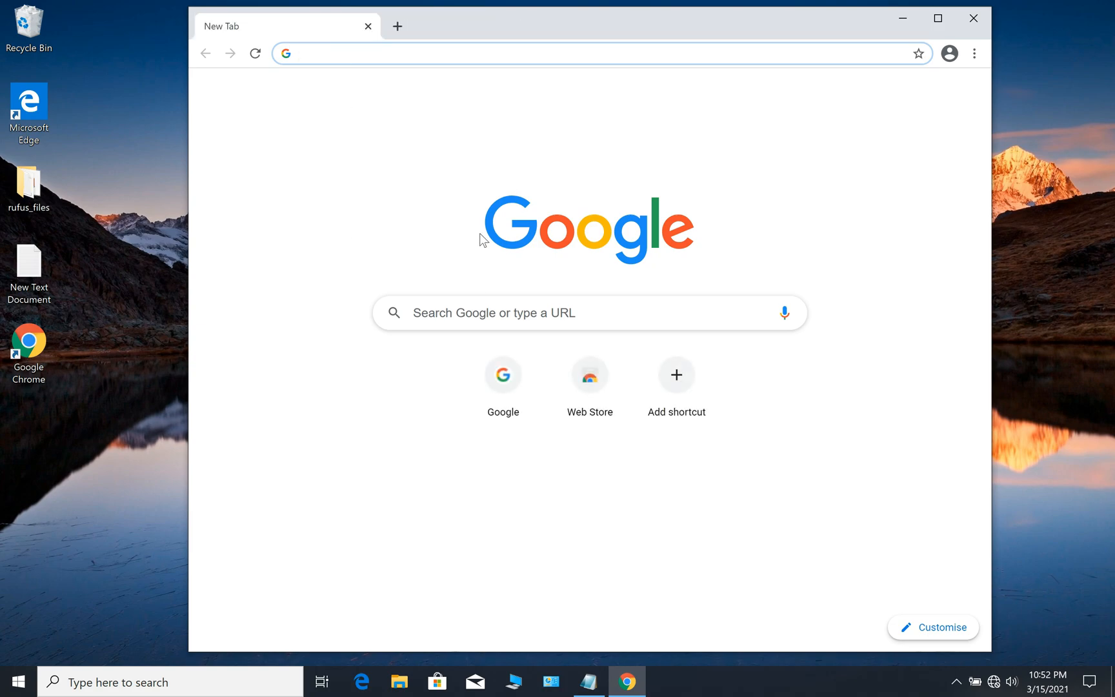
pyautogui.click(994, 681)
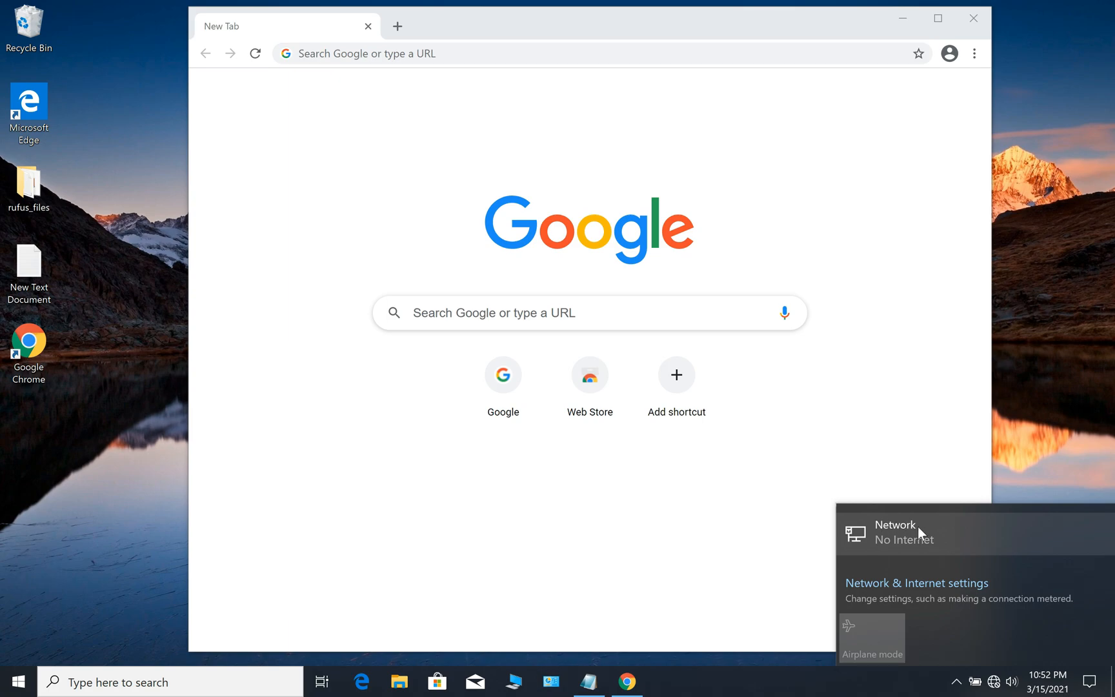
pyautogui.click(706, 513)
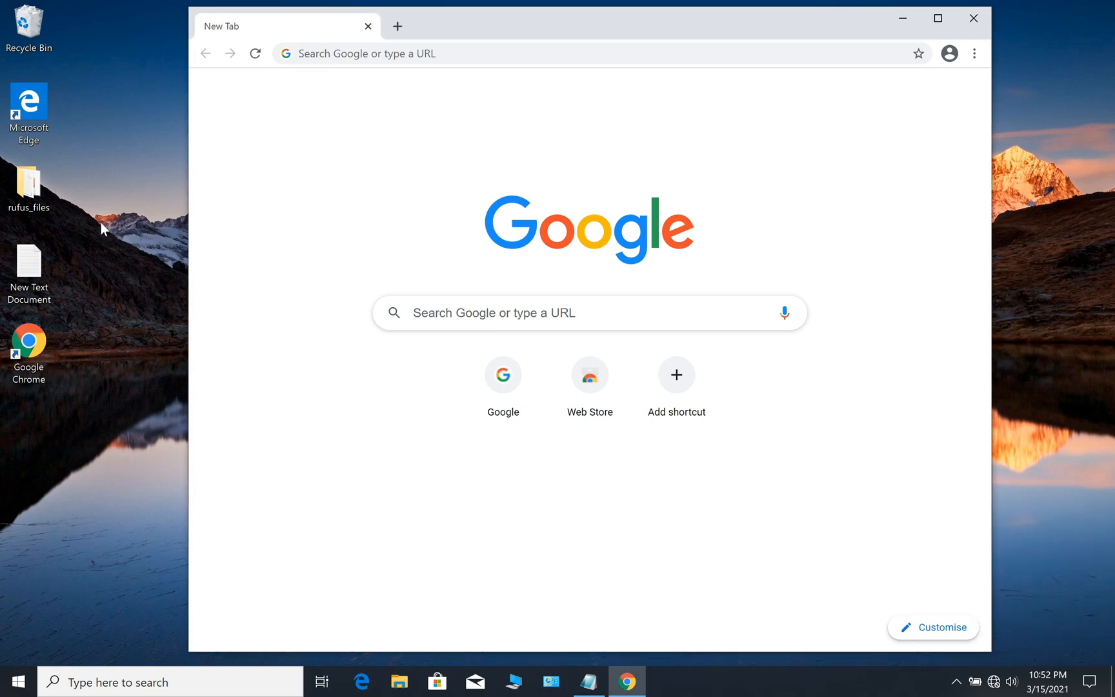
# Step: Open the Music folder in File Explorer and set its window beside Chrome
pyautogui.doubleClick(29, 185)
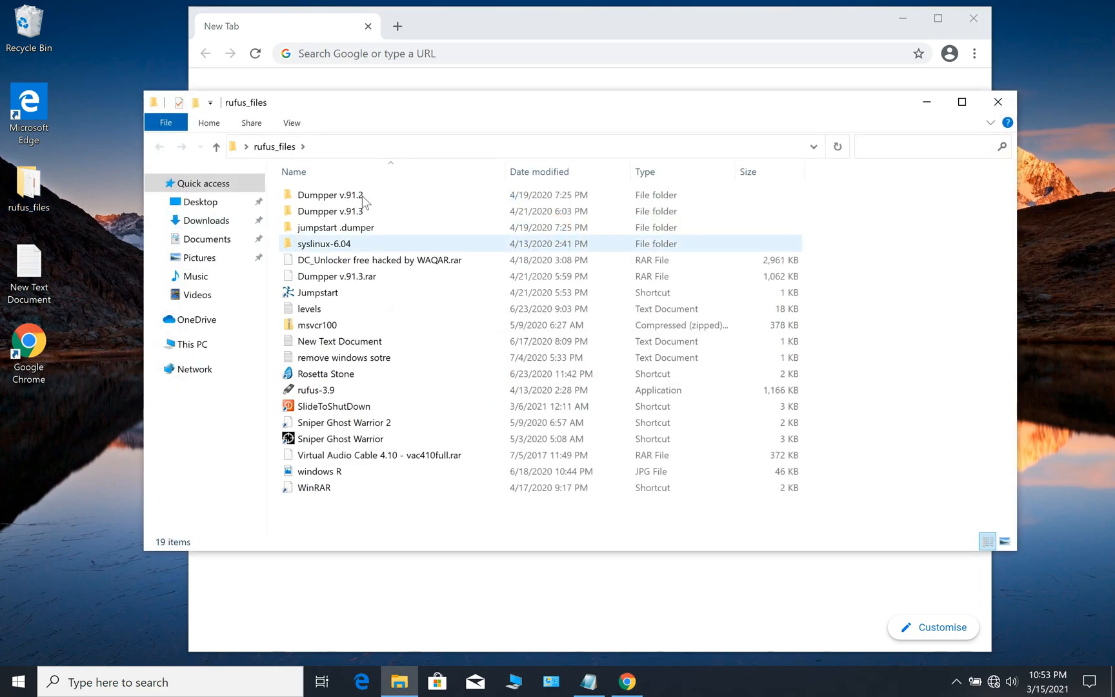
pyautogui.click(996, 100)
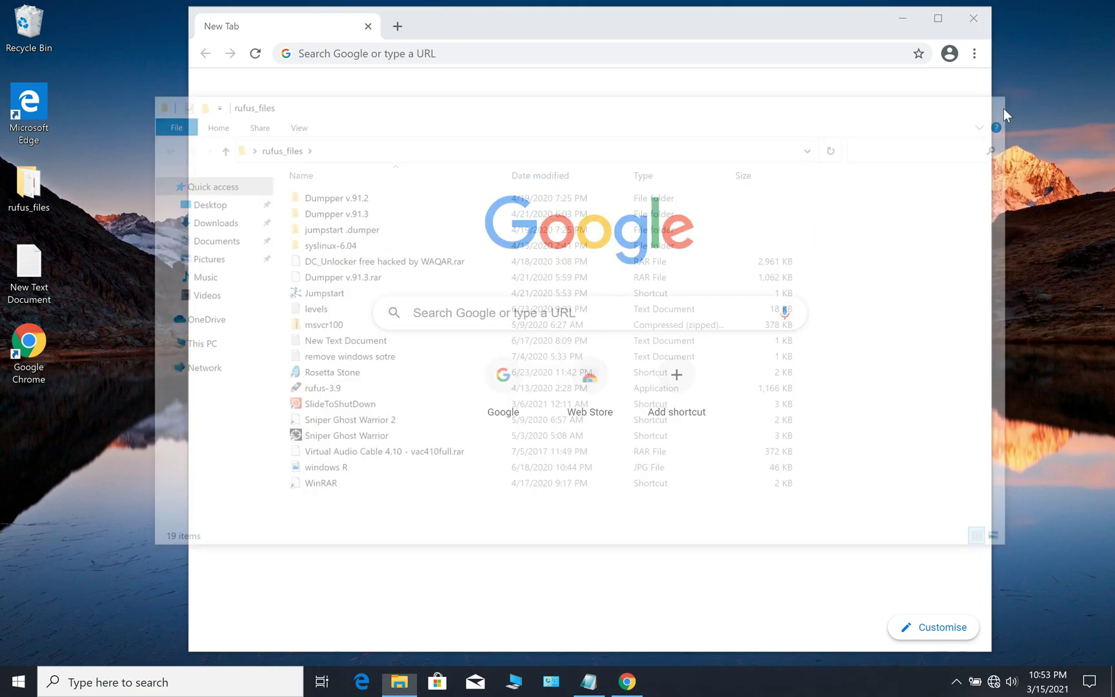
pyautogui.click(400, 682)
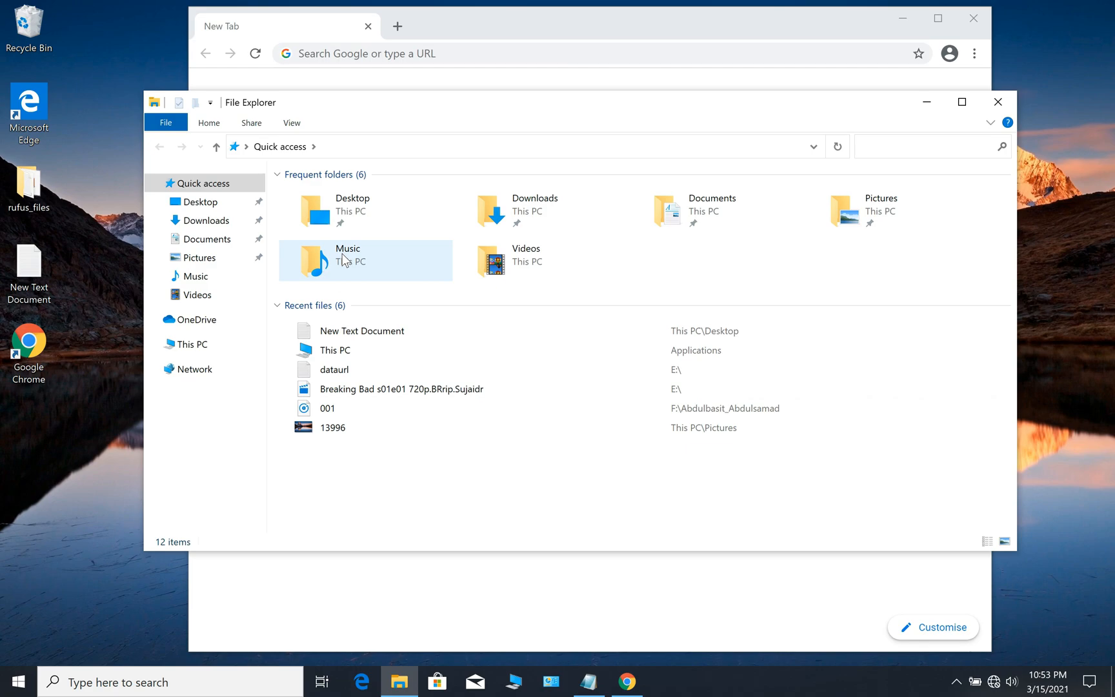
pyautogui.doubleClick(345, 260)
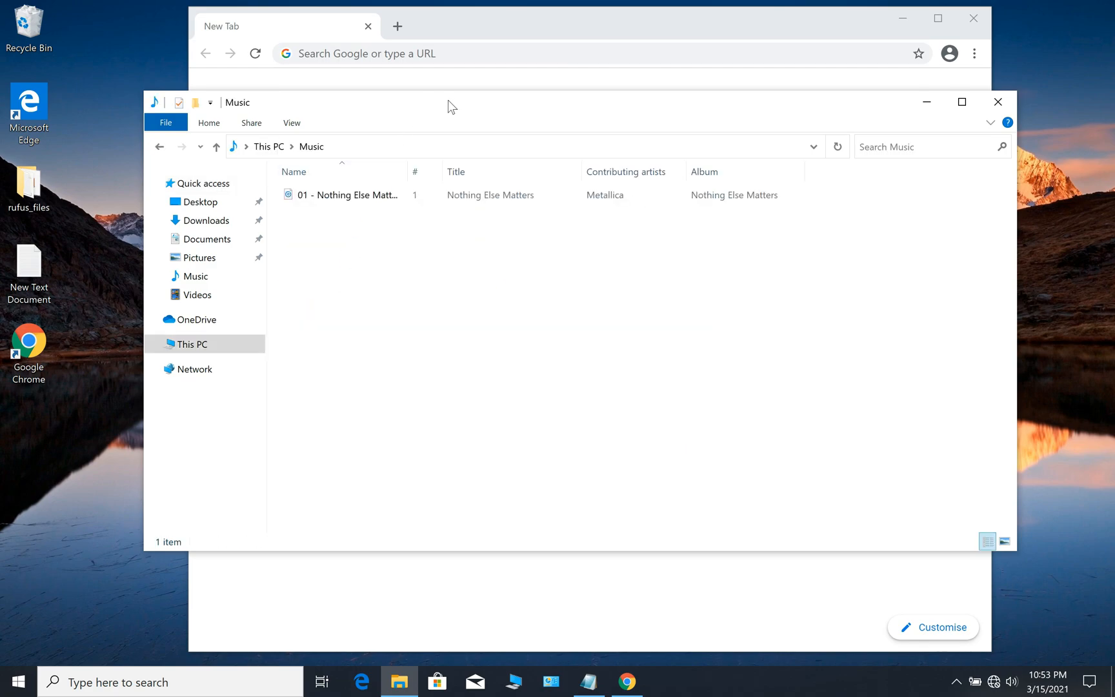
pyautogui.moveTo(447, 100); pyautogui.dragTo(948, 201)
# Step: Drag the Nothing Else Matters mp3 into Chrome so it plays offline
pyautogui.click(868, 302)
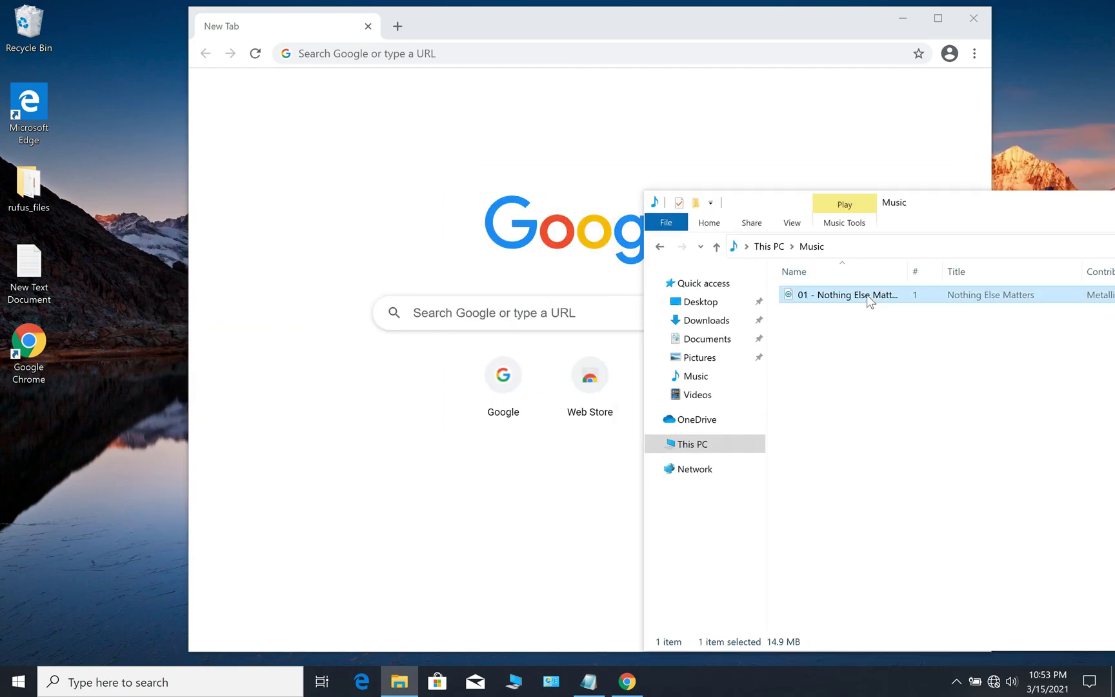
pyautogui.moveTo(868, 300); pyautogui.dragTo(360, 231)
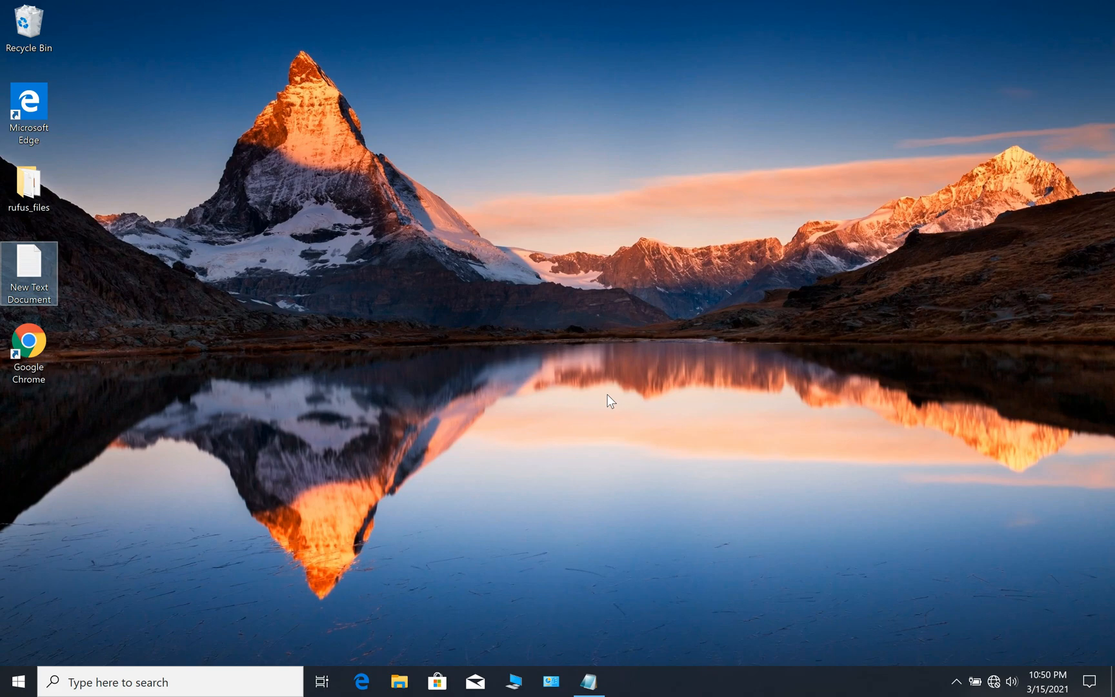
# Step: Launch Chrome, go to google.com and search "nothing else matters mp3"
pyautogui.doubleClick(28, 349)
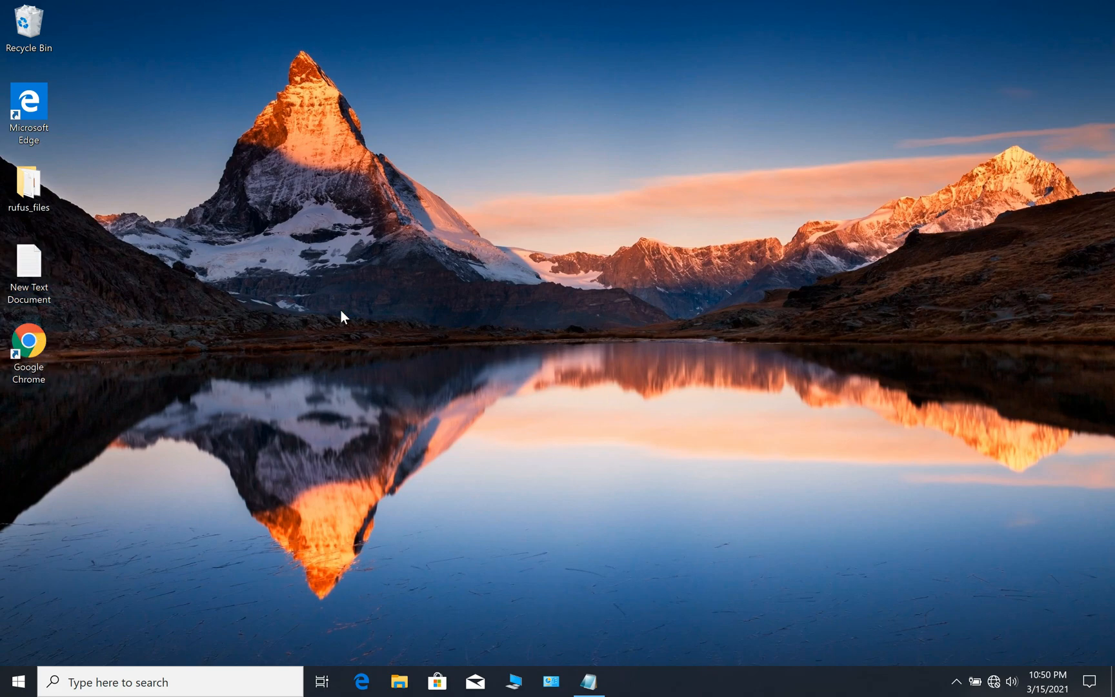
pyautogui.write('g')
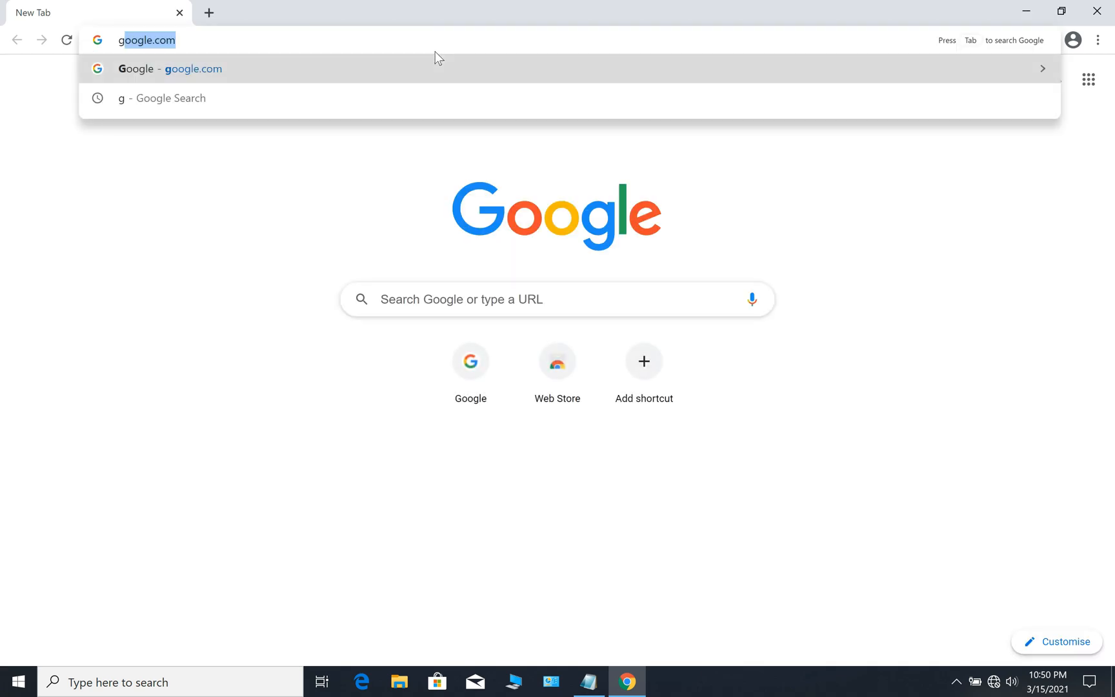
pyautogui.press('Return')
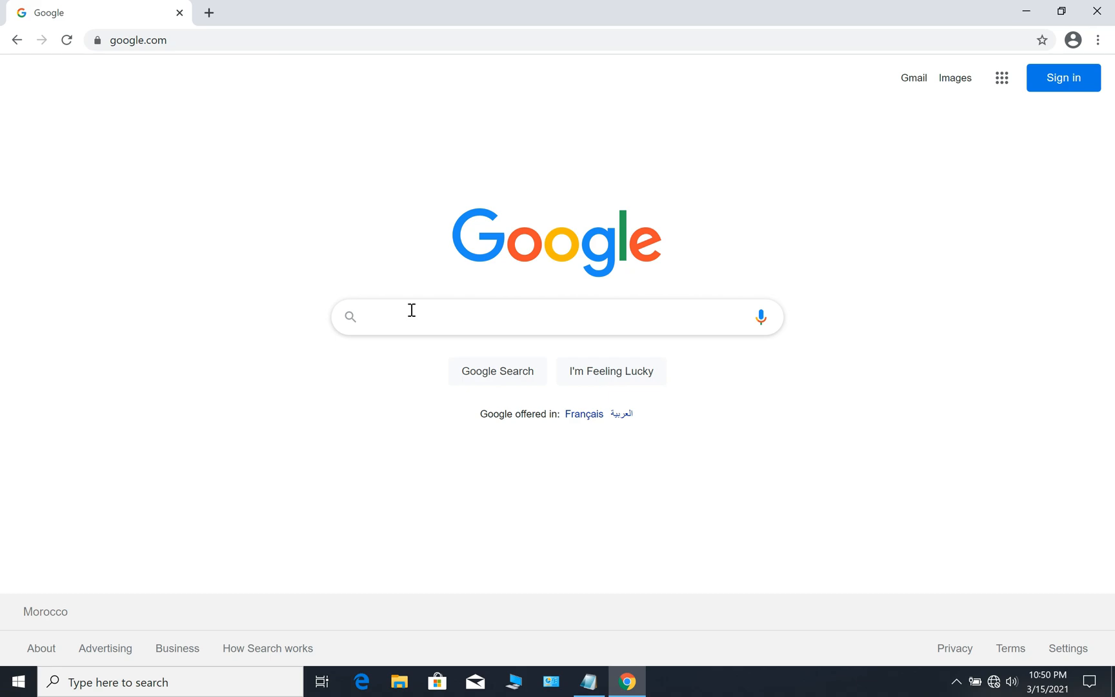
pyautogui.write('nothi')
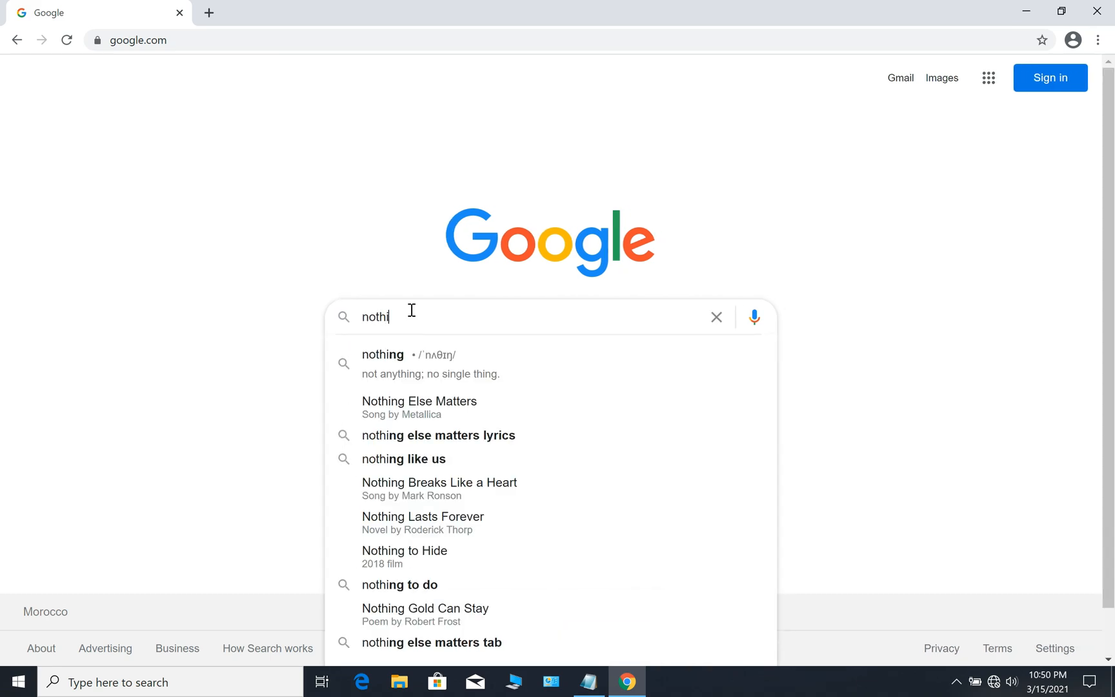
pyautogui.write('ng else matters')
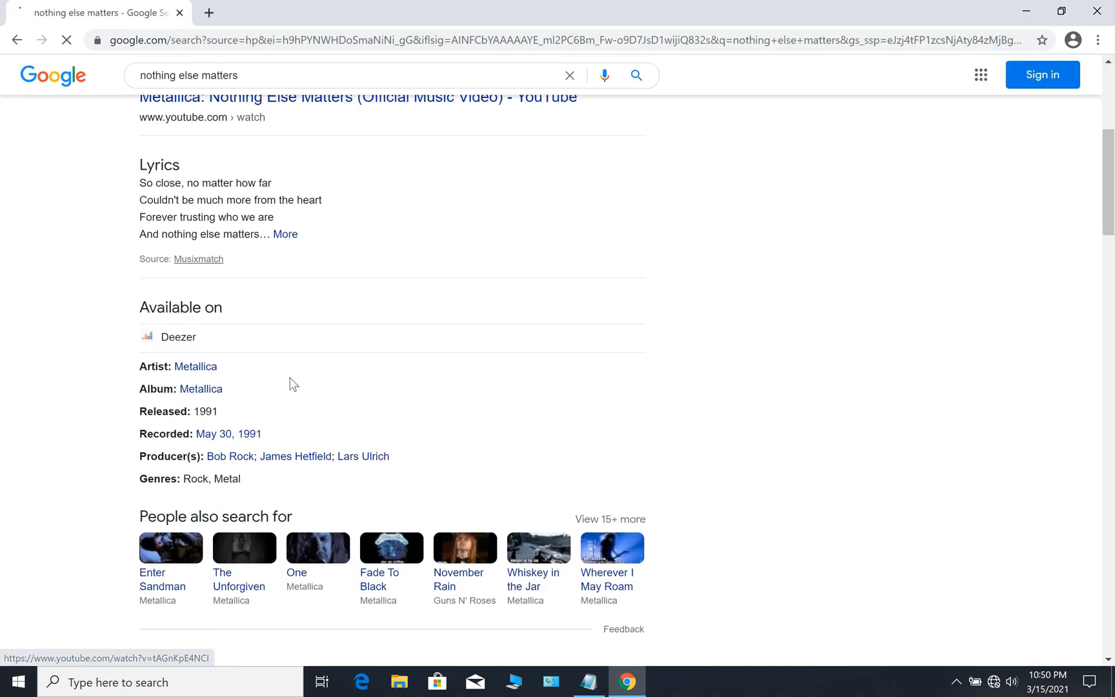
pyautogui.scroll(2, 291, 383)
pyautogui.scroll(3, 307, 339)
pyautogui.click(276, 90)
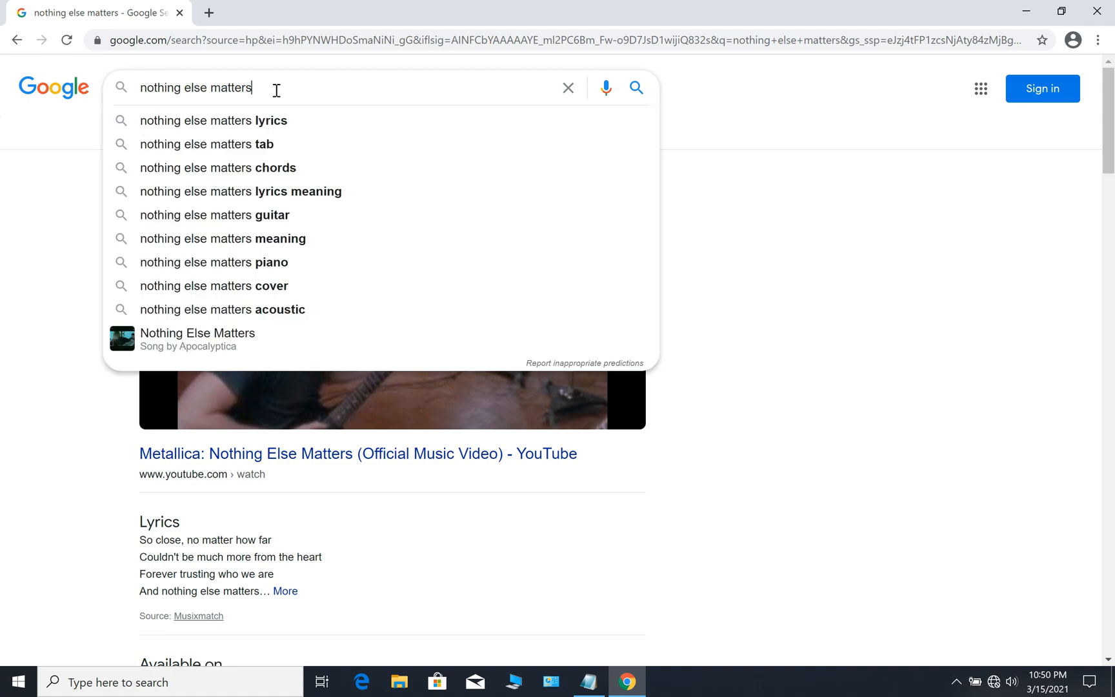
pyautogui.write(' mp3')
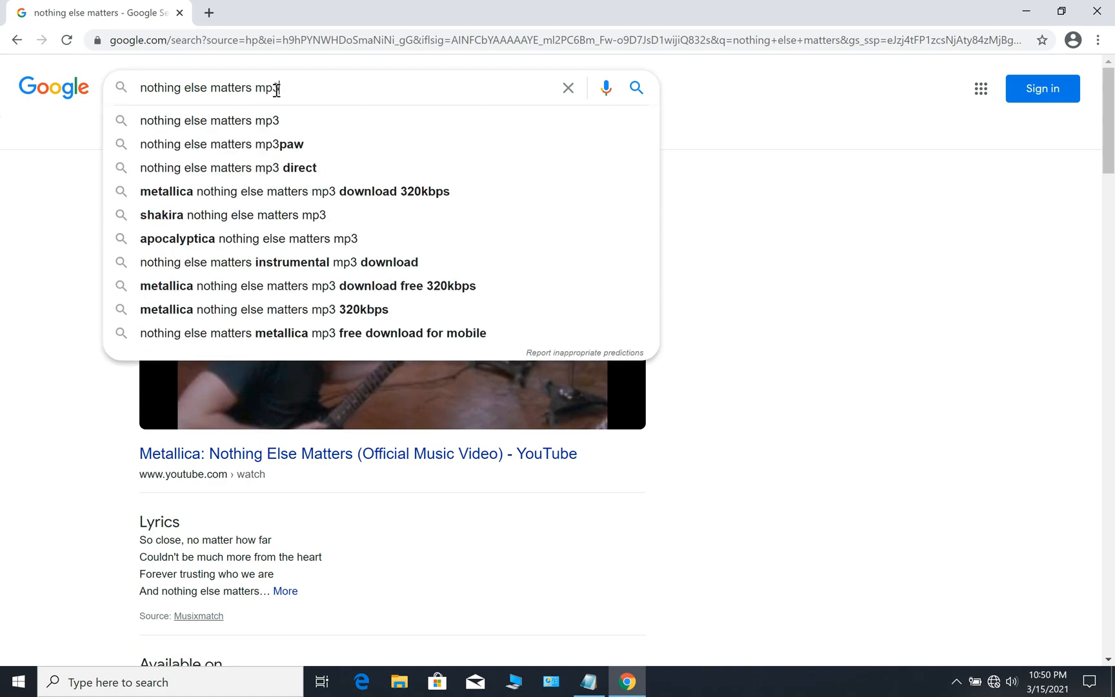
pyautogui.press('Return')
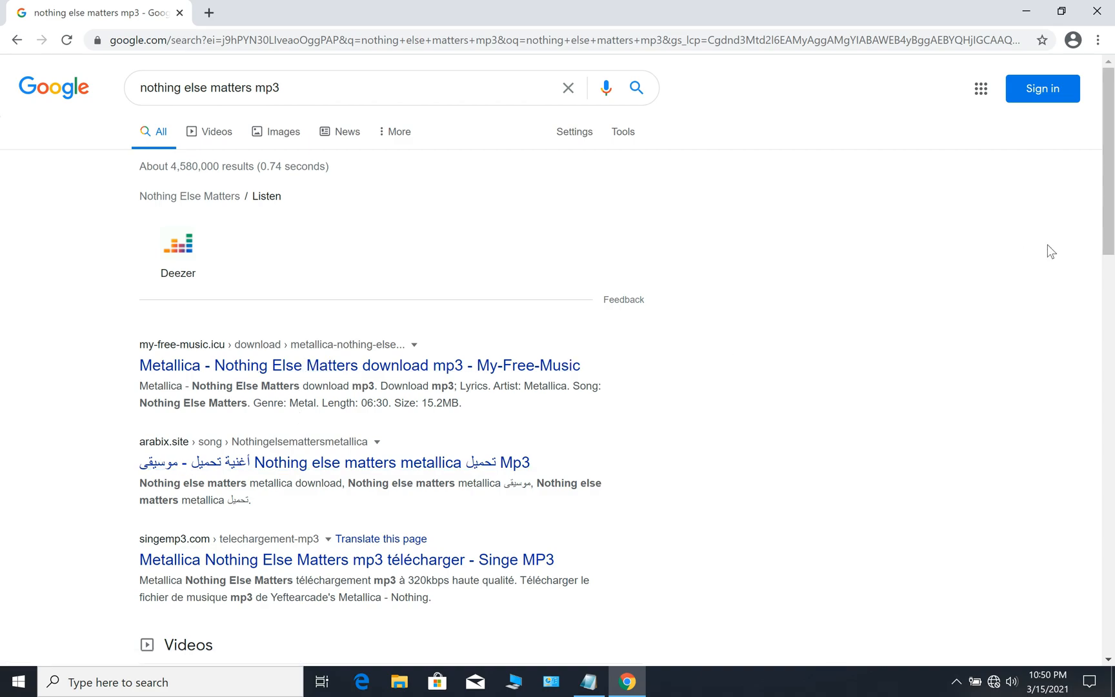
pyautogui.moveTo(1108, 236); pyautogui.dragTo(1108, 402)
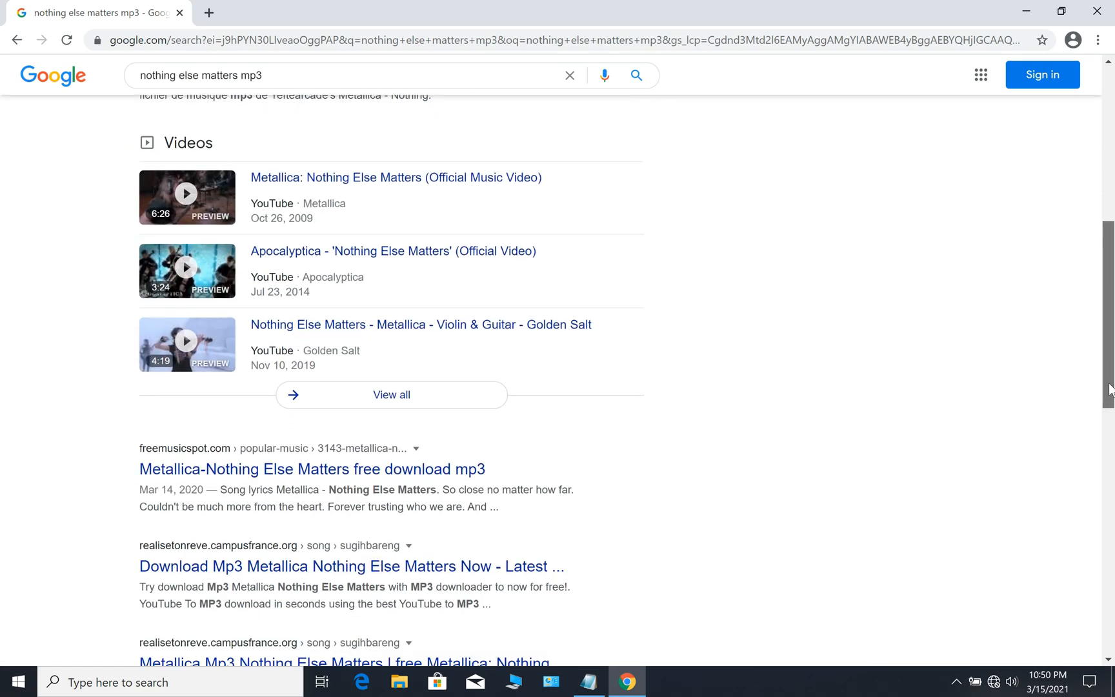
pyautogui.moveTo(1109, 309); pyautogui.dragTo(1111, 109)
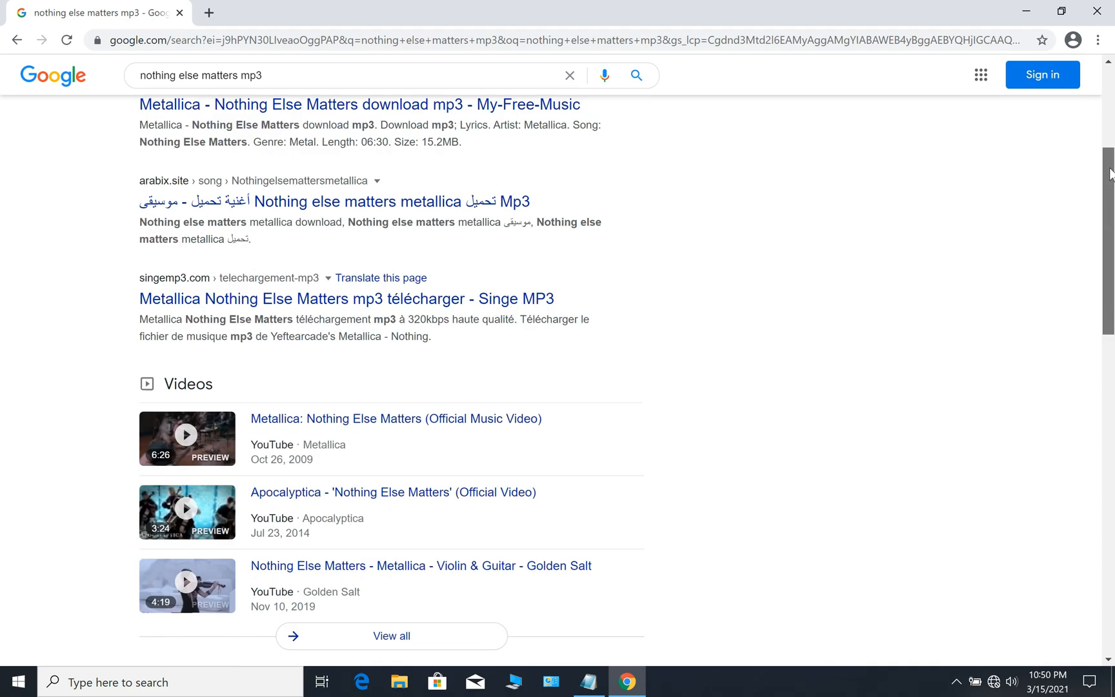
# Step: Select the whole search query and delete it, leaving the box empty
pyautogui.doubleClick(359, 89)
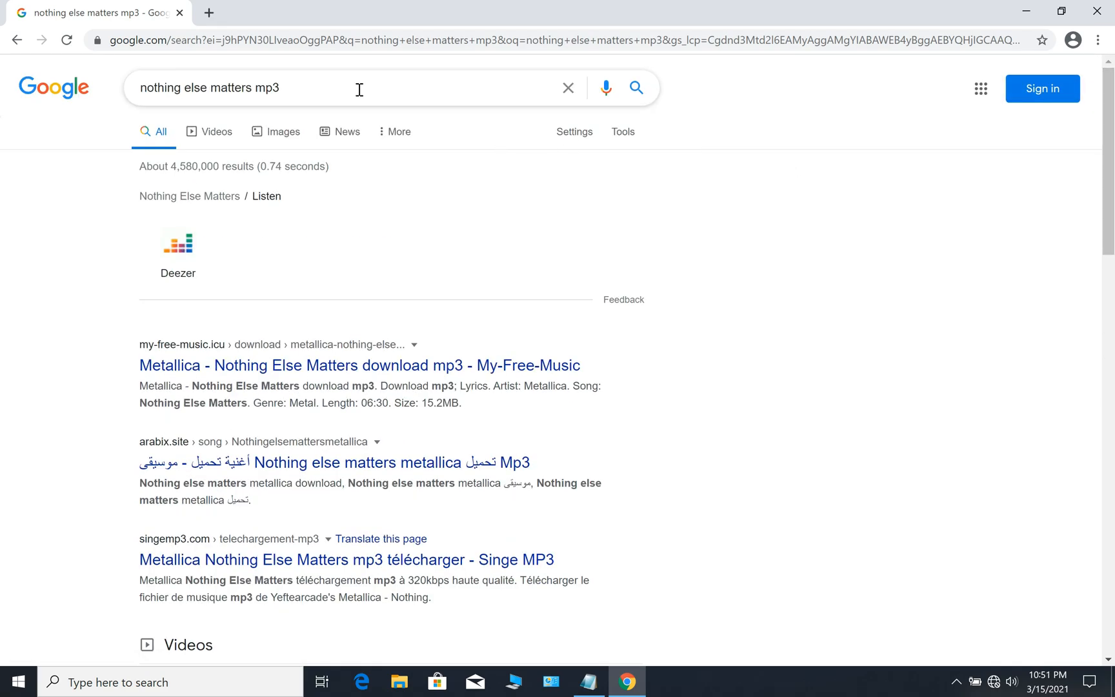
pyautogui.tripleClick(360, 90)
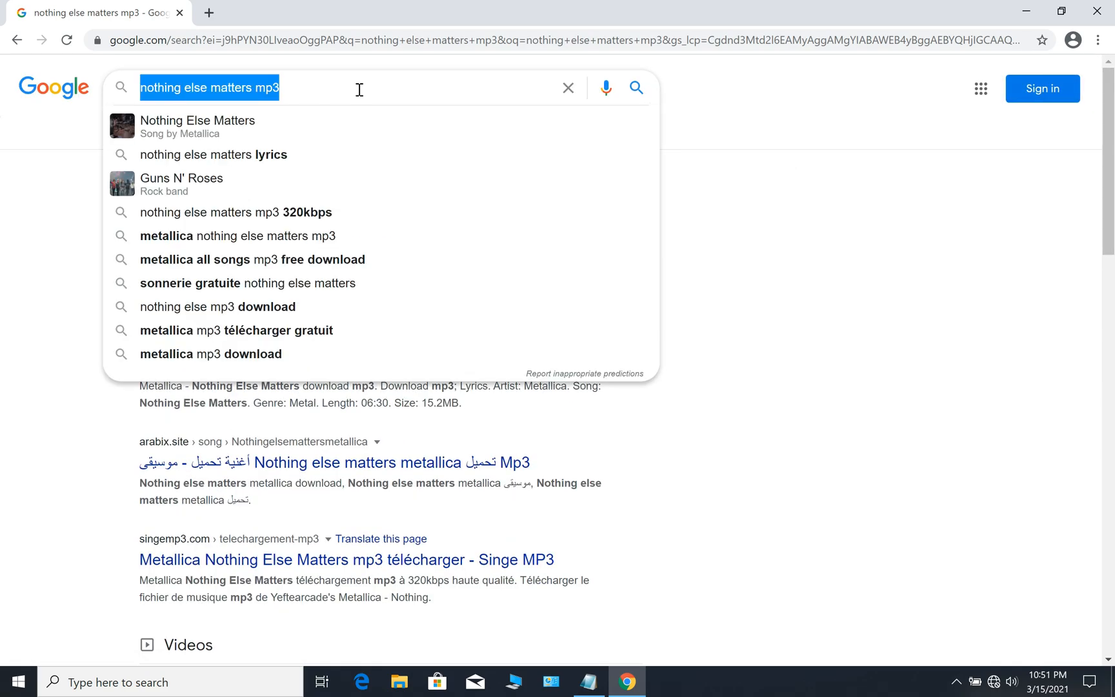
pyautogui.press('BackSpace')
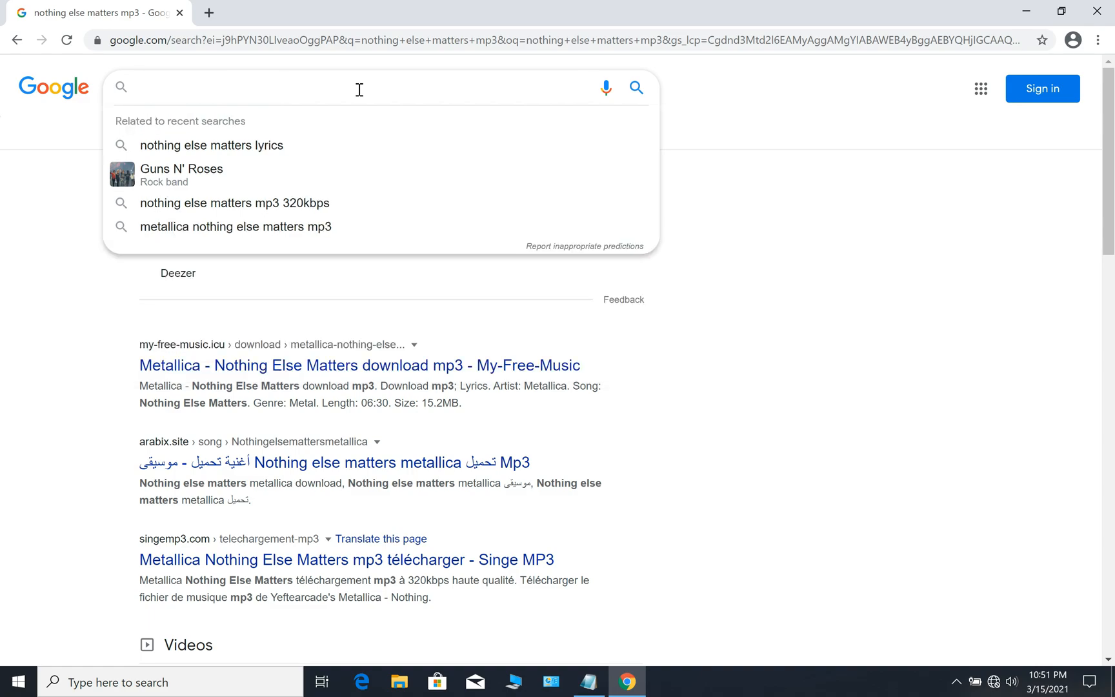
# Step: Search "intitle:index.of?mp3 nothing else matter" and open the 1991 Nothing Else Matters directory listing
pyautogui.rightClick(359, 90)
pyautogui.click(407, 204)
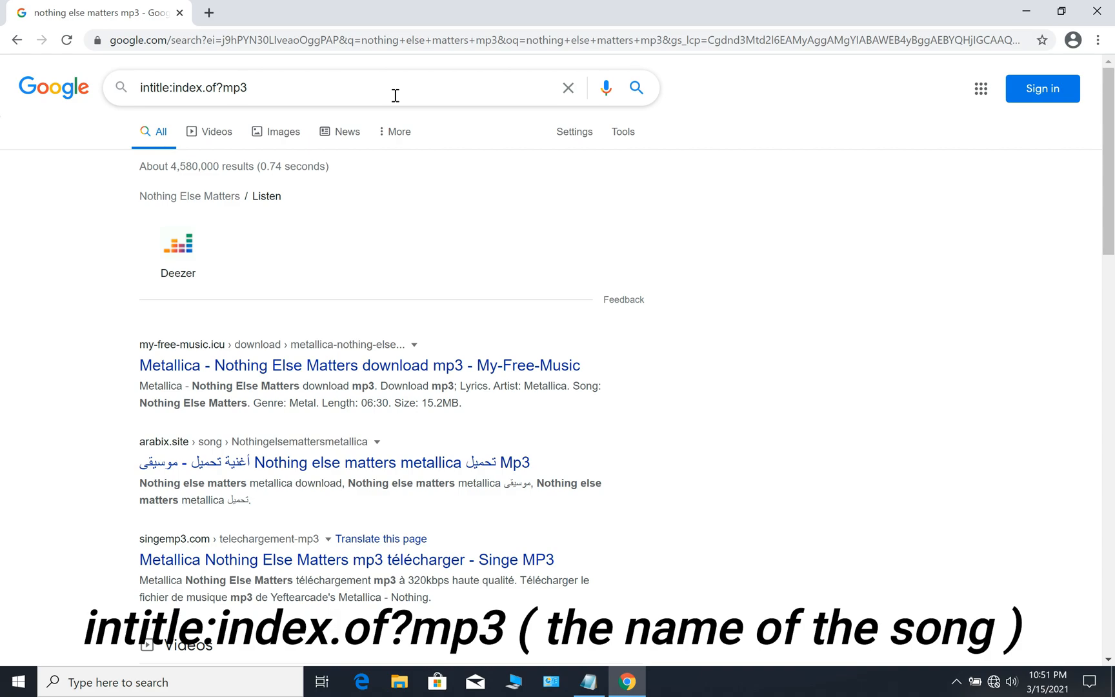
pyautogui.write(' n')
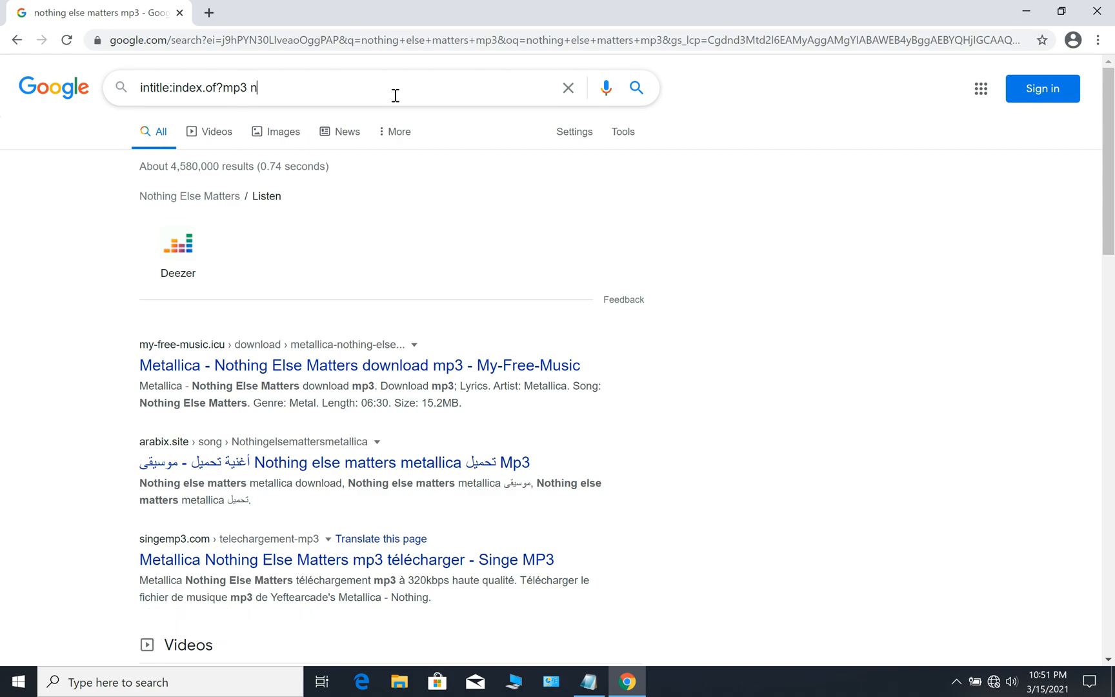
pyautogui.write('othing e')
pyautogui.write('l')
pyautogui.write('se matter')
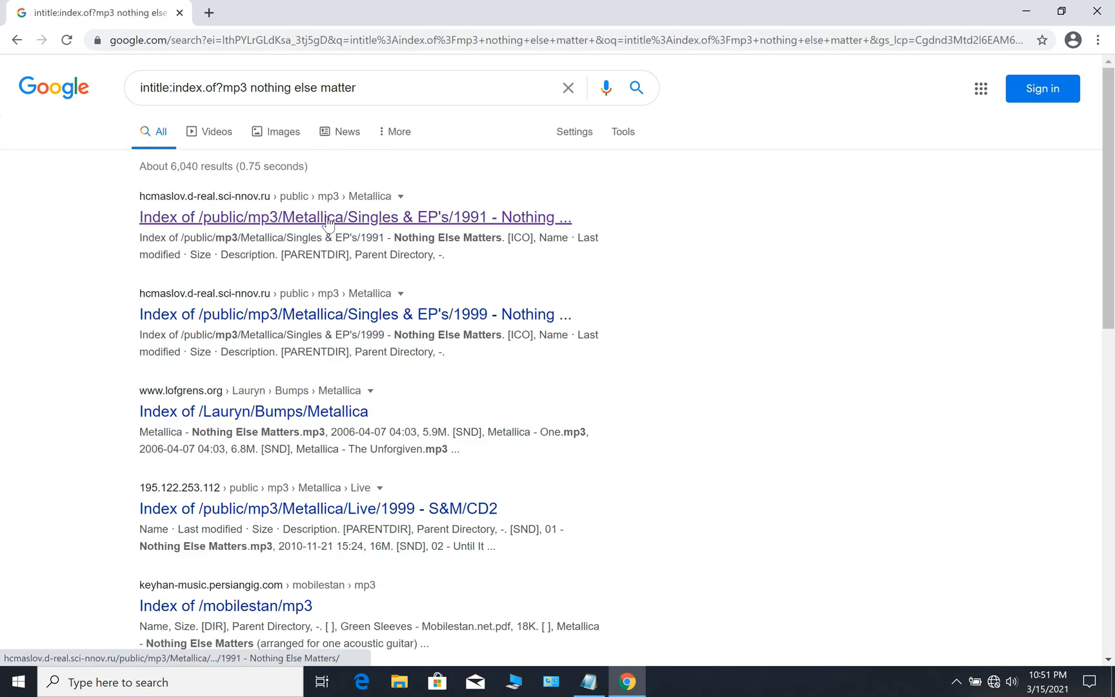
pyautogui.click(327, 224)
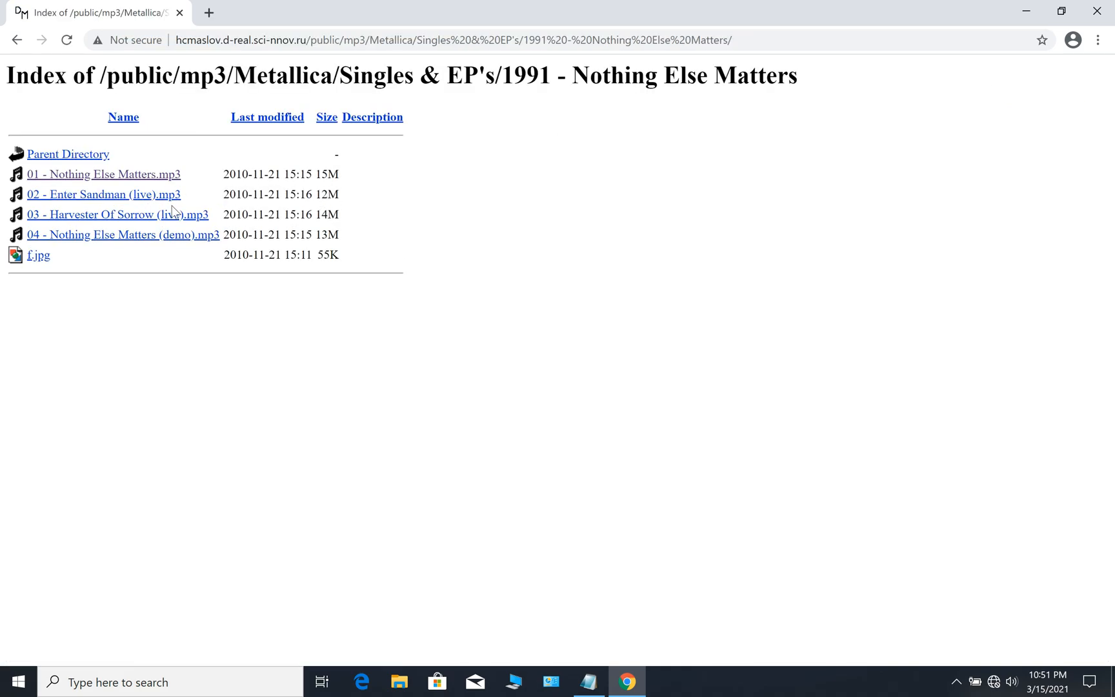